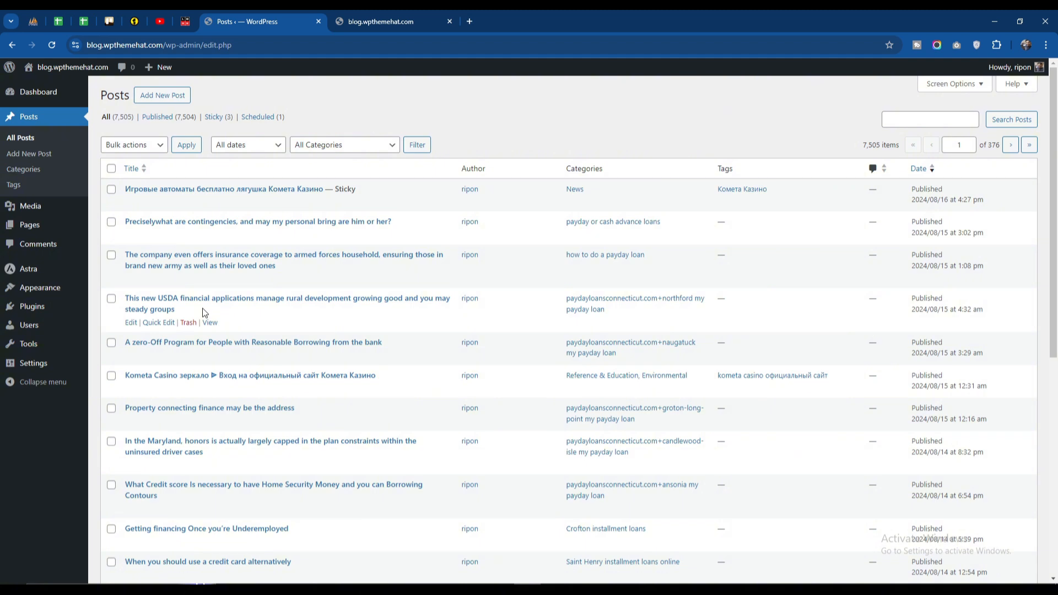
- Select every post on the first page of the posts list and move them to the trash in bulk
scroll(203, 311, "down", 5)
scroll(202, 311, "up", 5)
scroll(218, 316, "down", 5)
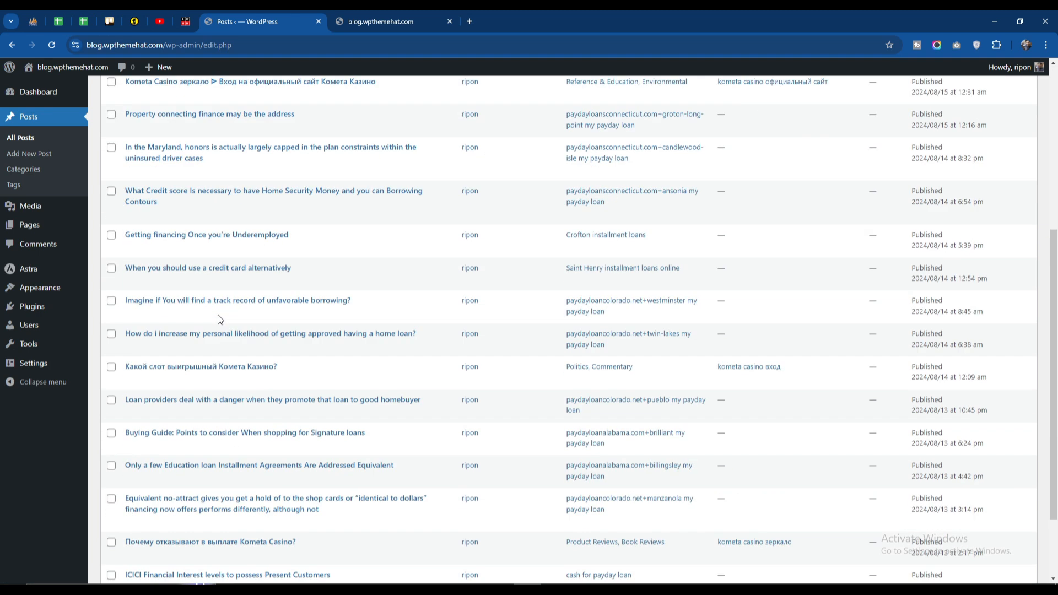
scroll(218, 316, "down", 2)
scroll(218, 319, "up", 7)
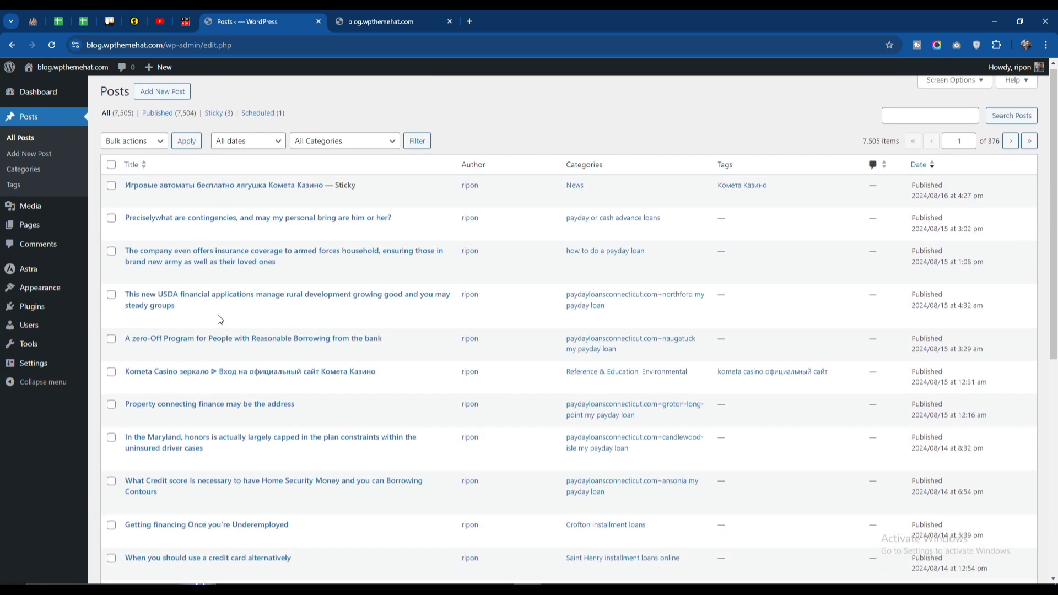
left_click(110, 169)
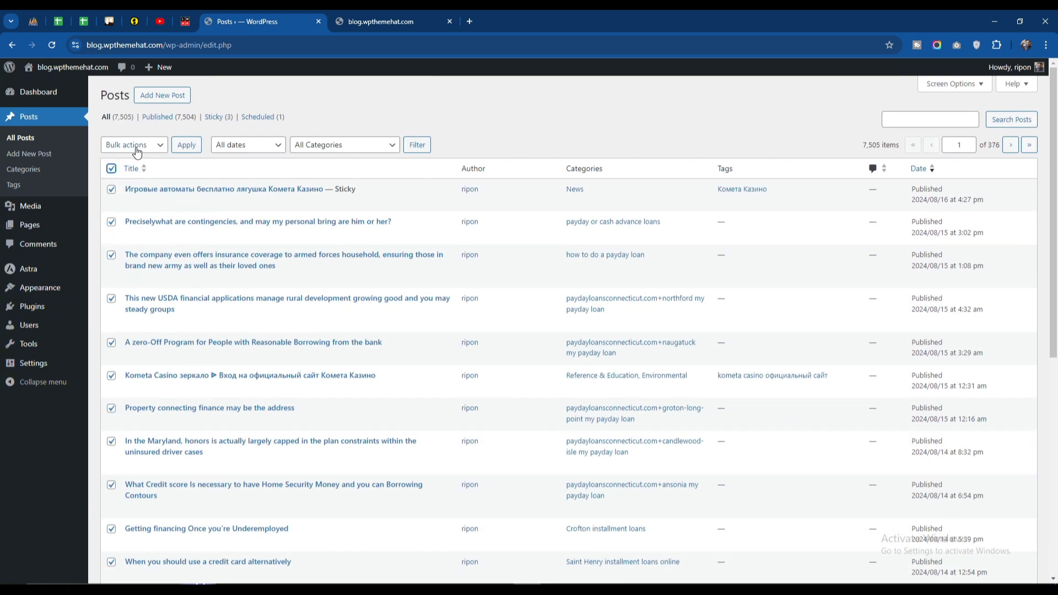
left_click(135, 145)
left_click(130, 182)
left_click(146, 148)
left_click(130, 182)
left_click(186, 145)
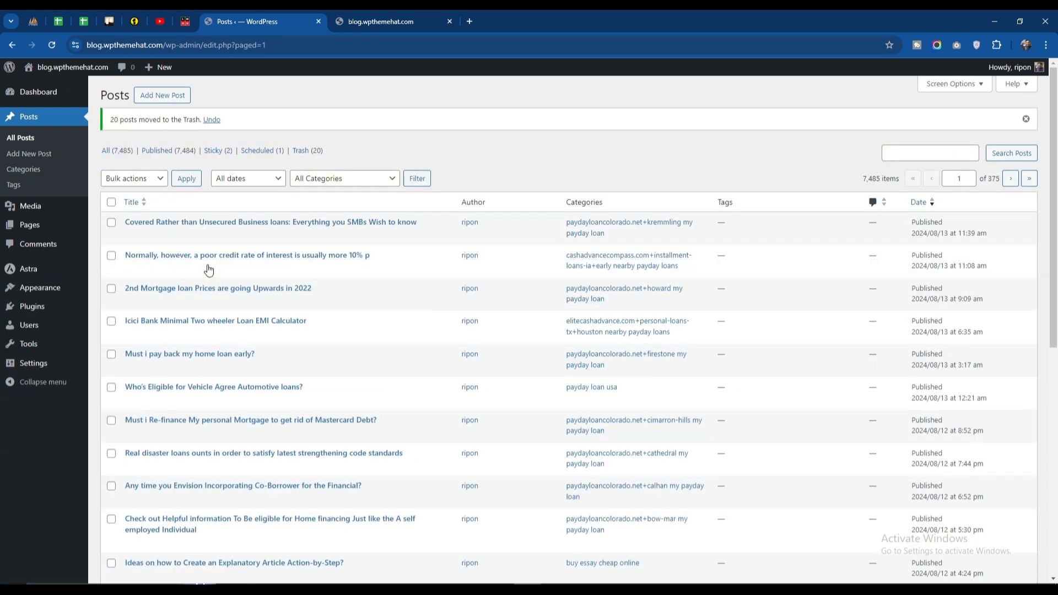
scroll(209, 269, "down", 10)
scroll(209, 269, "up", 10)
scroll(319, 260, "down", 8)
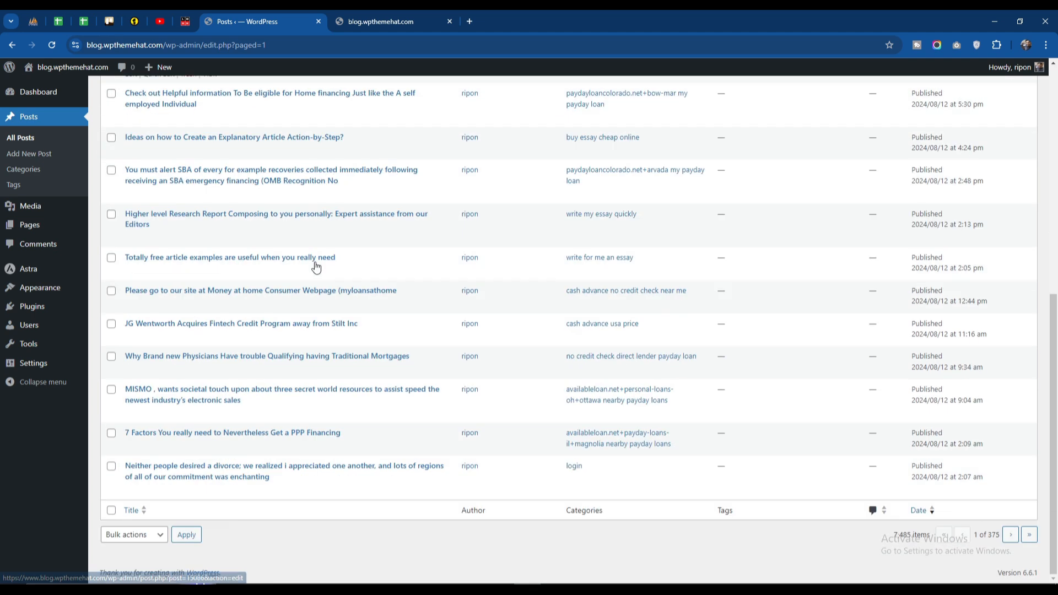
scroll(315, 266, "up", 8)
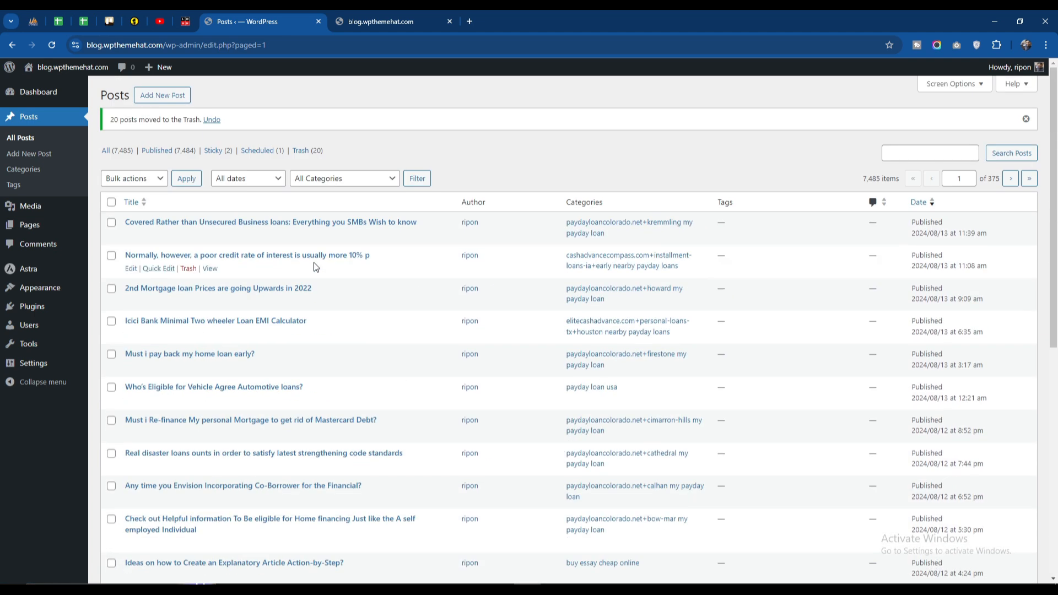
- Search the plugin directory for "wp bulk delete", and install and activate the WP Bulk Delete plugin
mouse_move(33, 307)
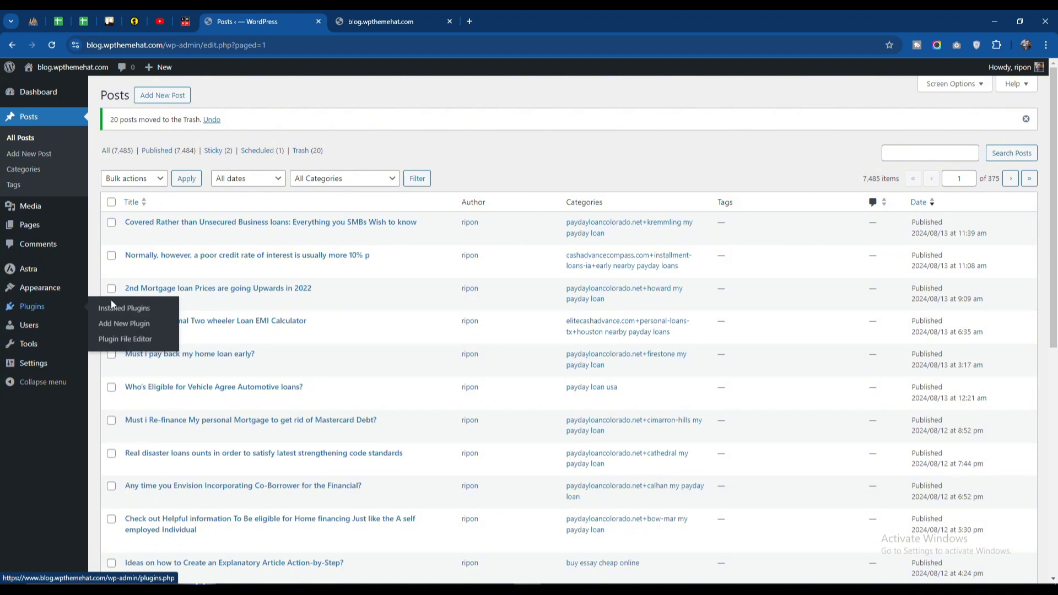
left_click(127, 329)
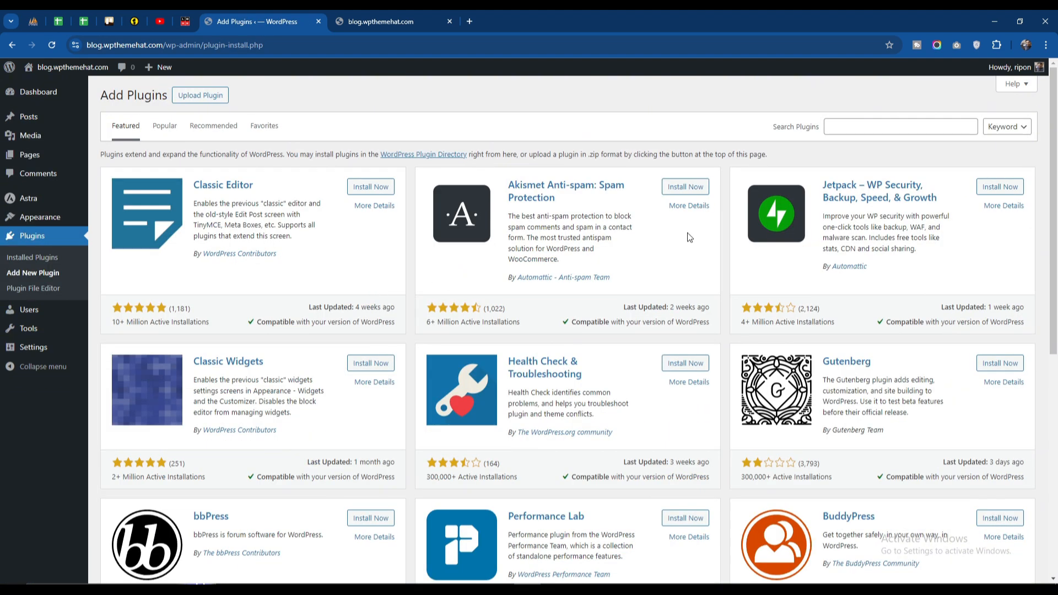
left_click(849, 128)
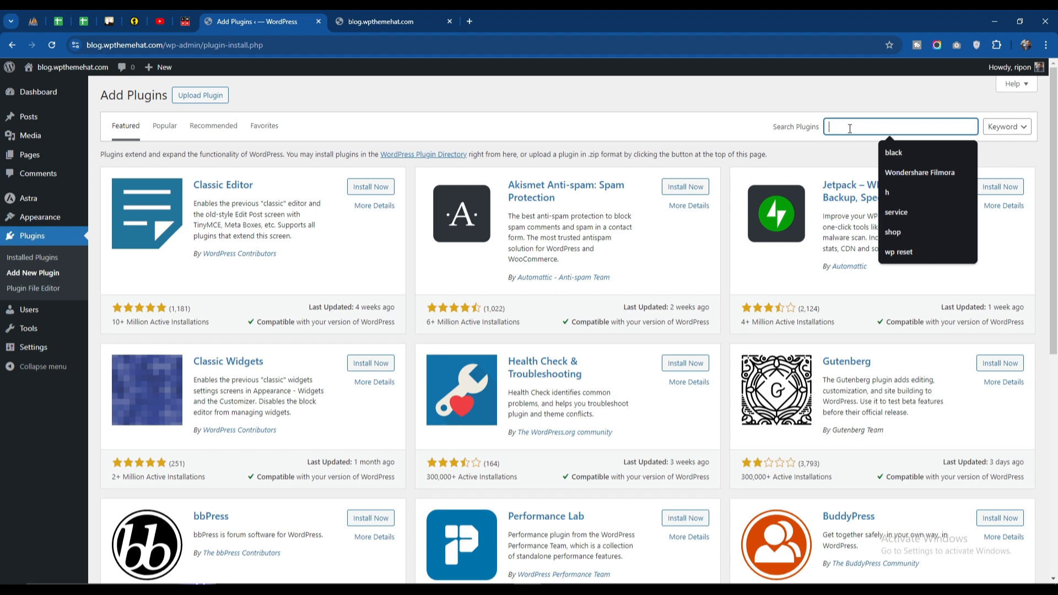
type("wp blo")
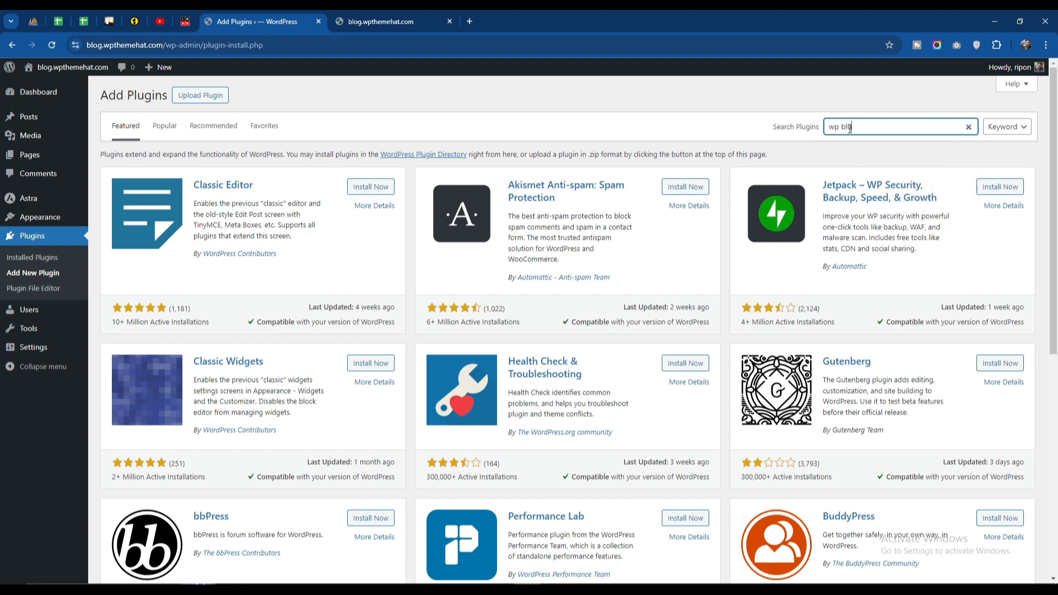
key("BackSpace")
type("ulk delete")
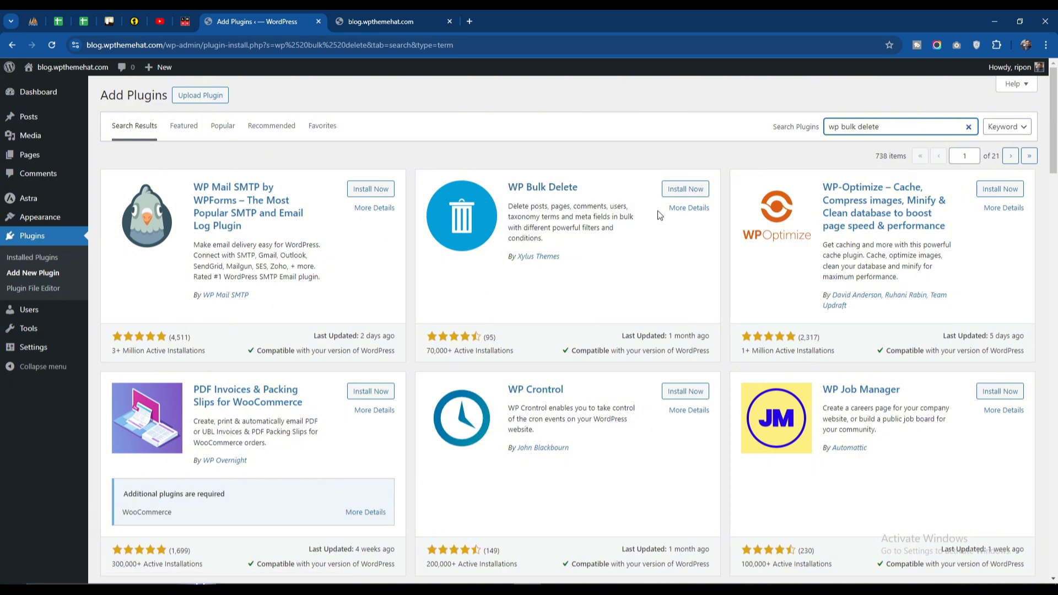
left_click(677, 193)
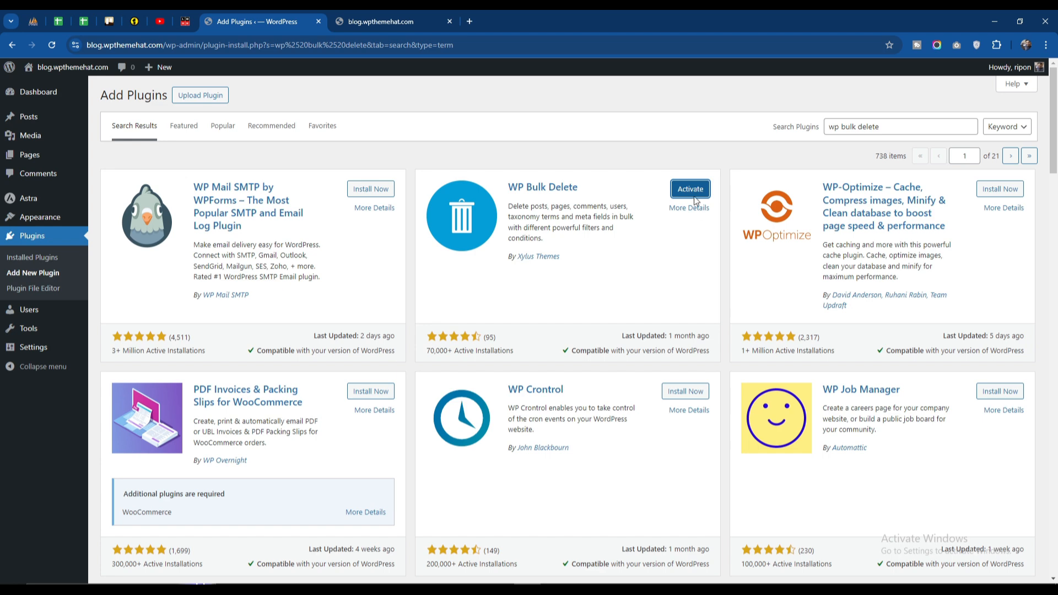
left_click(691, 192)
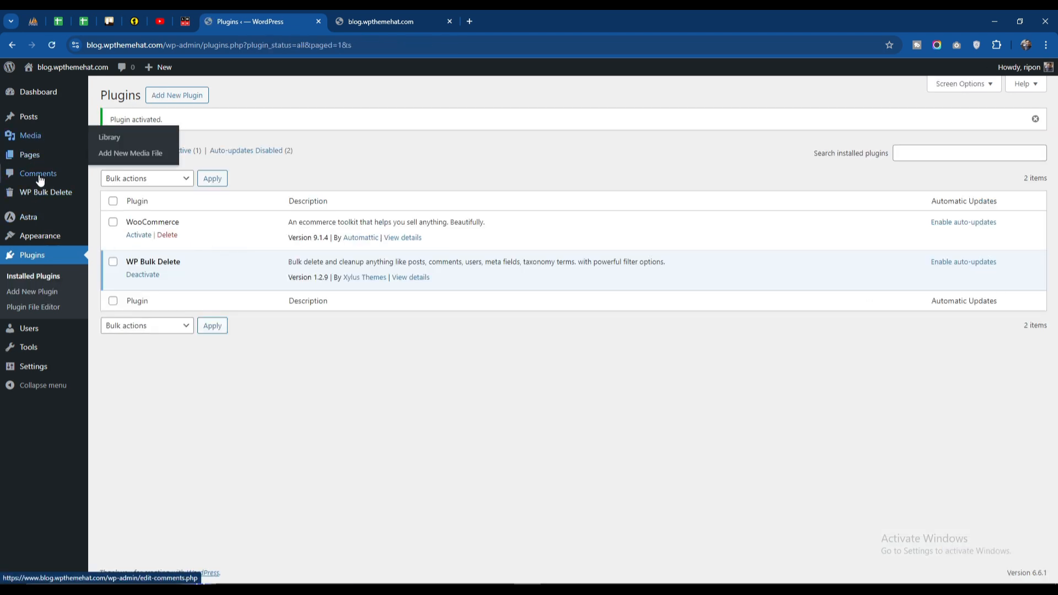
- Run WP Bulk Delete's post cleanup for Revisions, Trash (Deleted Posts) and Auto Drafts
mouse_move(36, 195)
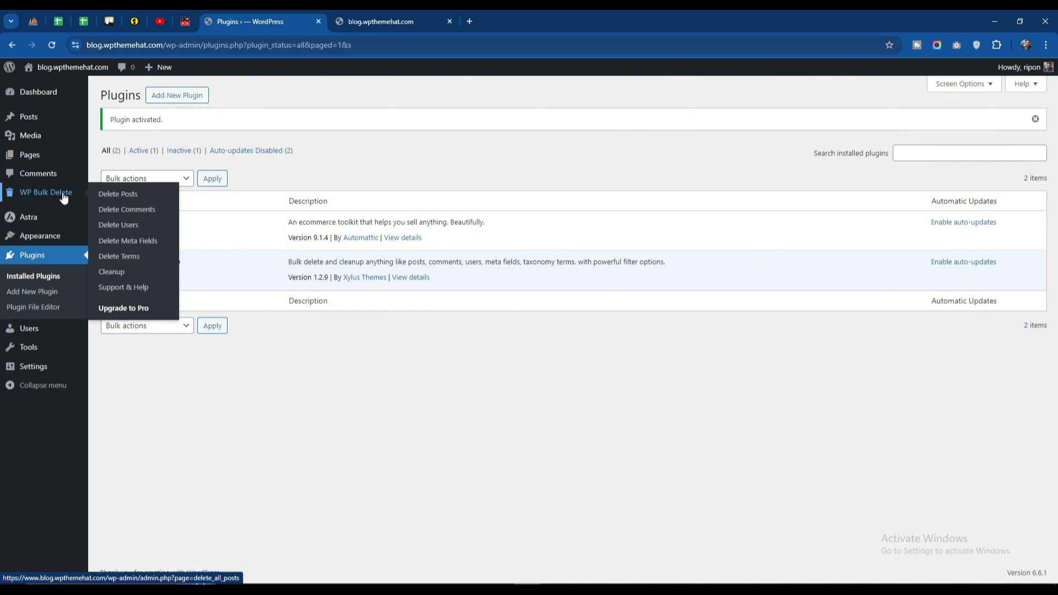
left_click(122, 197)
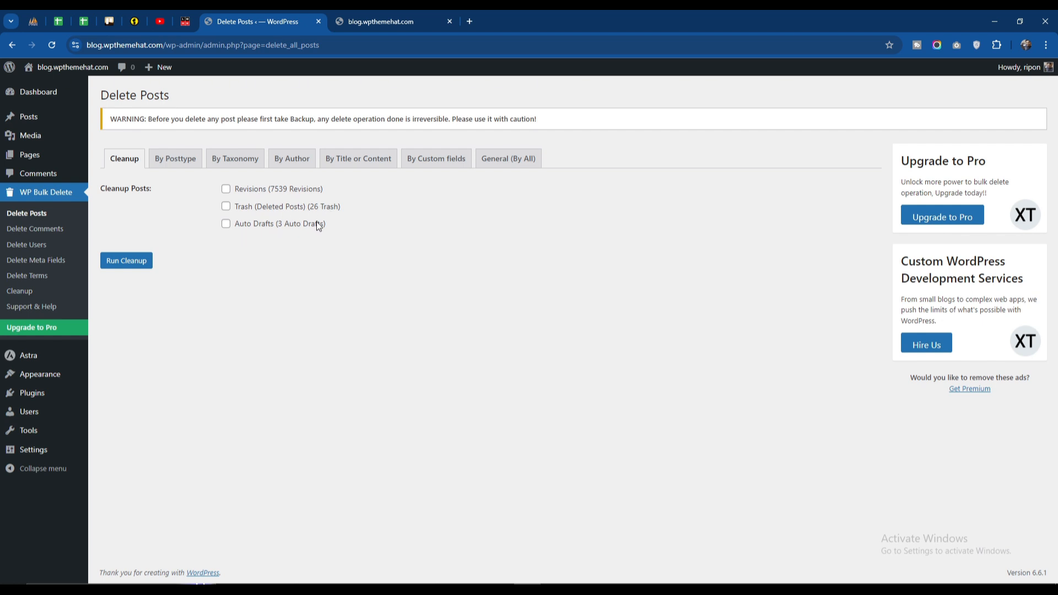
left_click(226, 190)
left_click(226, 207)
left_click(226, 224)
left_click(130, 263)
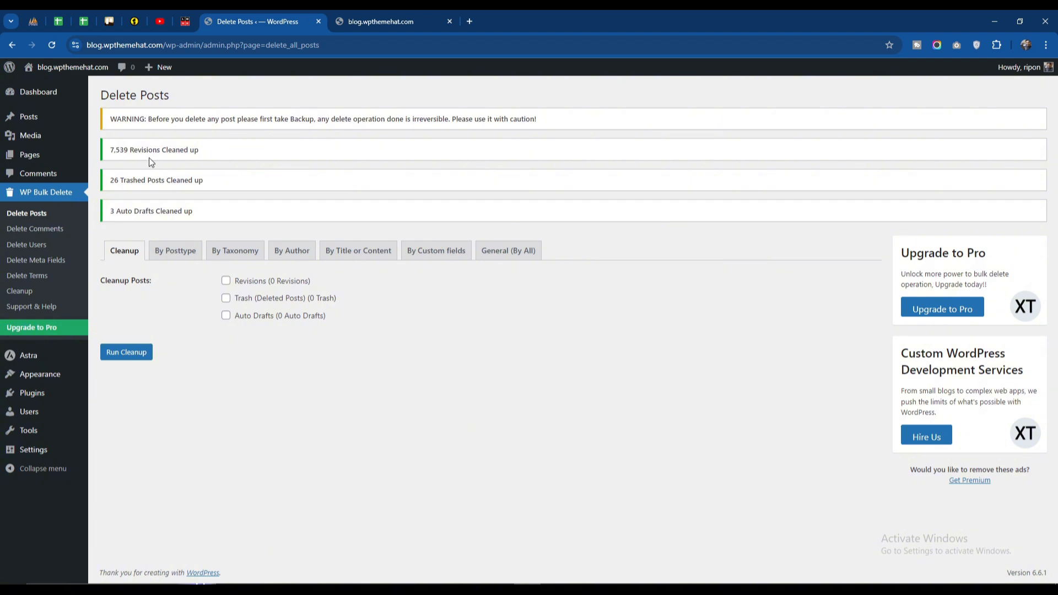
- Examine the posts list and WP Bulk Delete's post cleanup page to see what is left after the cleanup
left_click(40, 120)
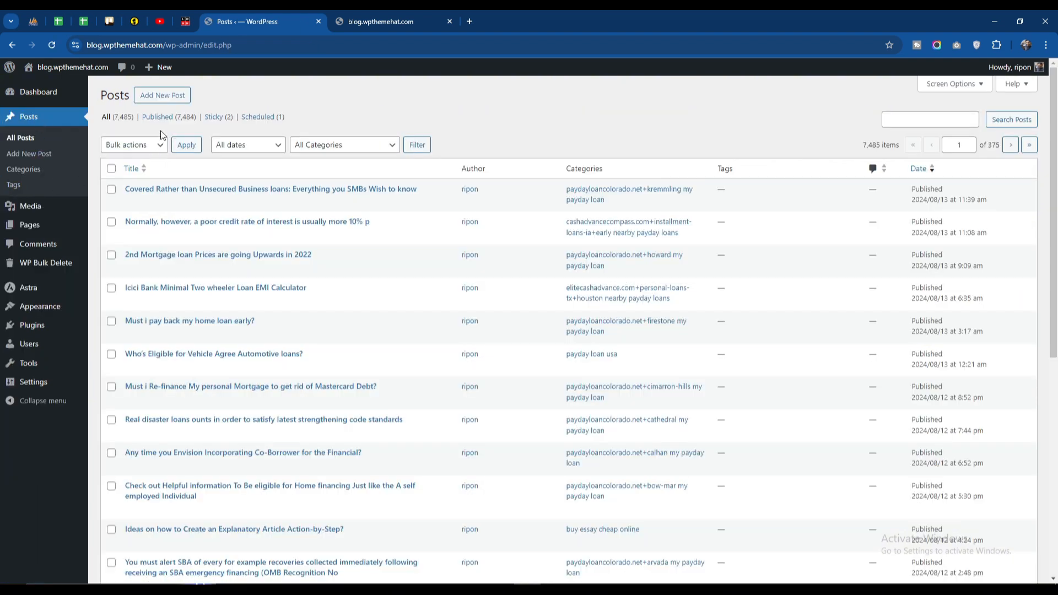
scroll(223, 349, "down", 7)
scroll(223, 350, "up", 7)
scroll(188, 313, "down", 7)
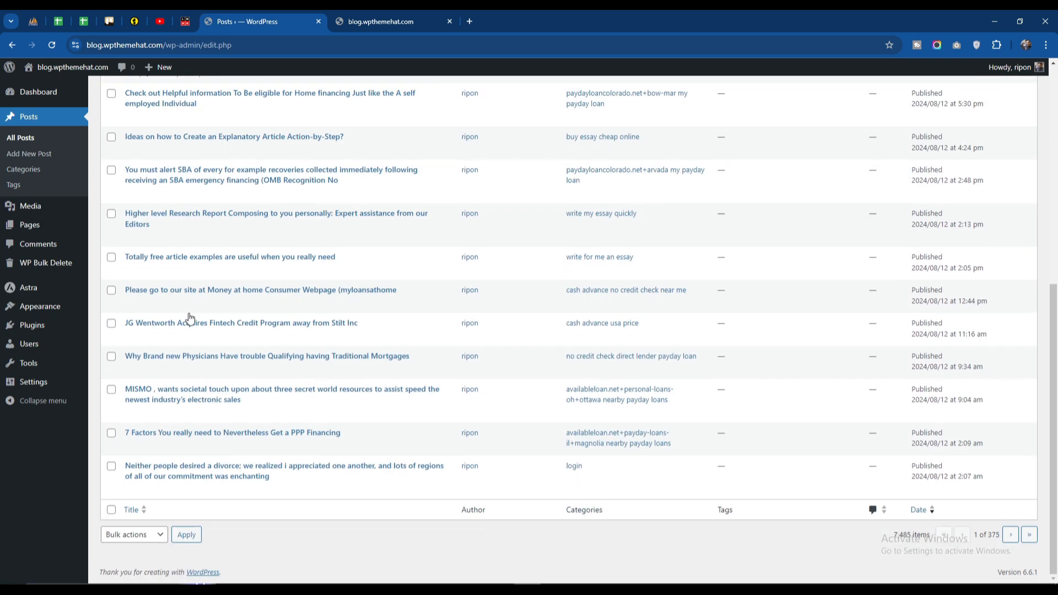
scroll(187, 313, "up", 7)
mouse_move(36, 266)
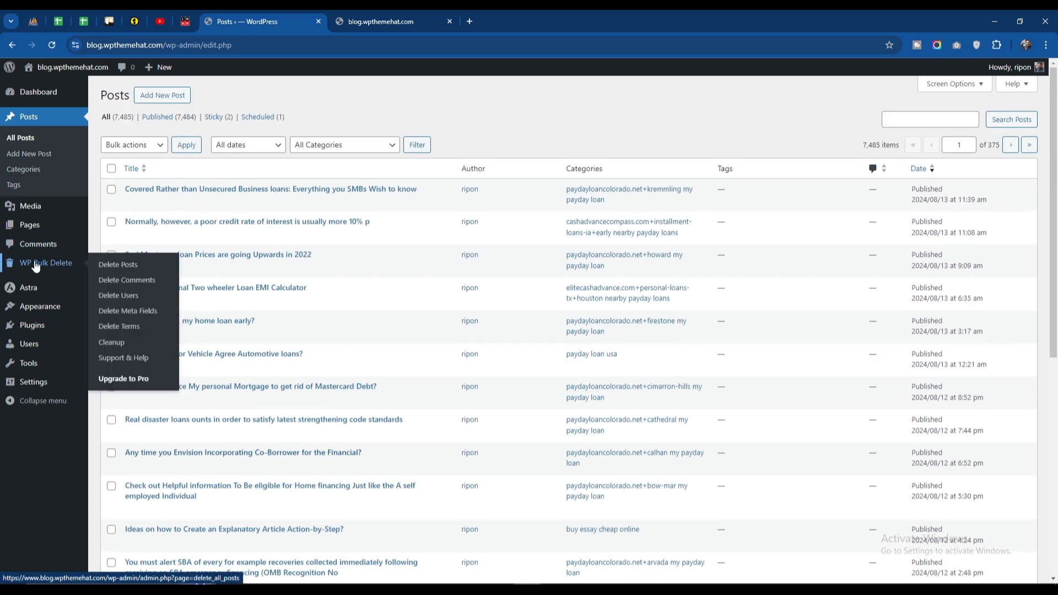
left_click(113, 266)
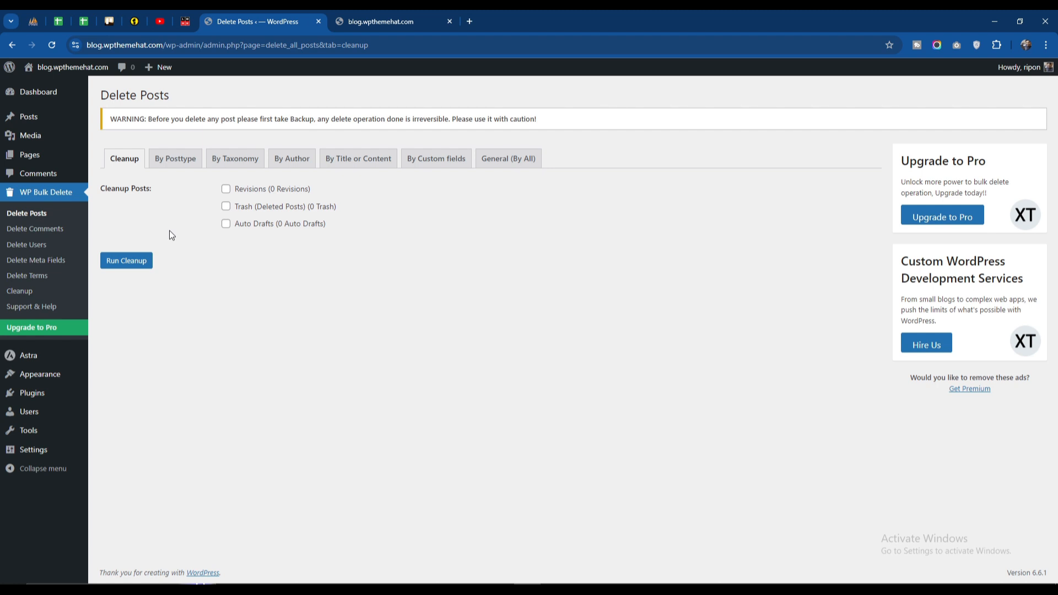
left_click(29, 123)
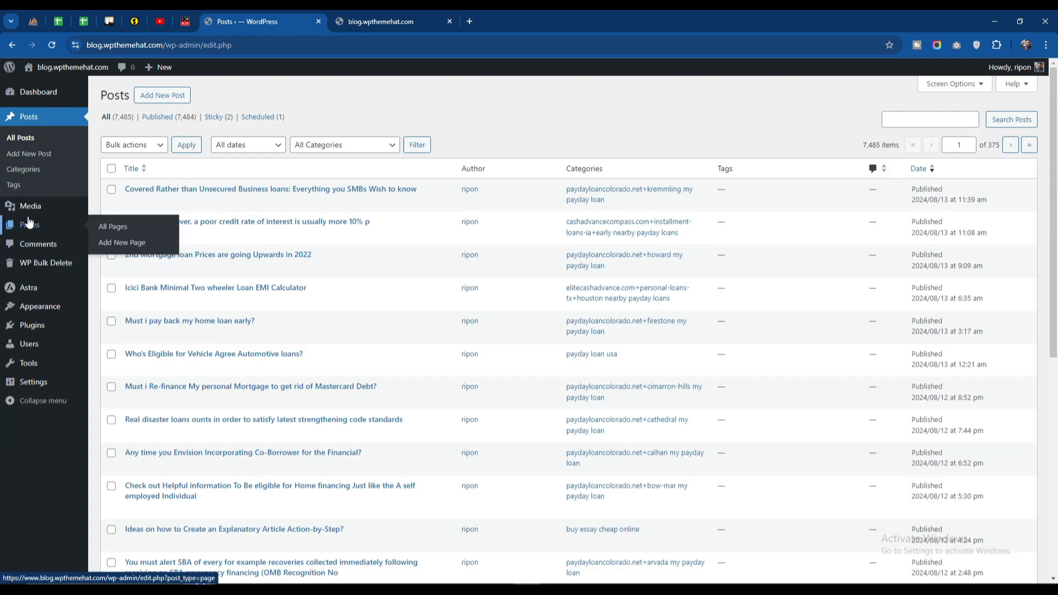
- Set up WP Bulk Delete's deletion by post type for Posts, adding the Scheduled, Draft, Private and Trash statuses to the filter
mouse_move(51, 263)
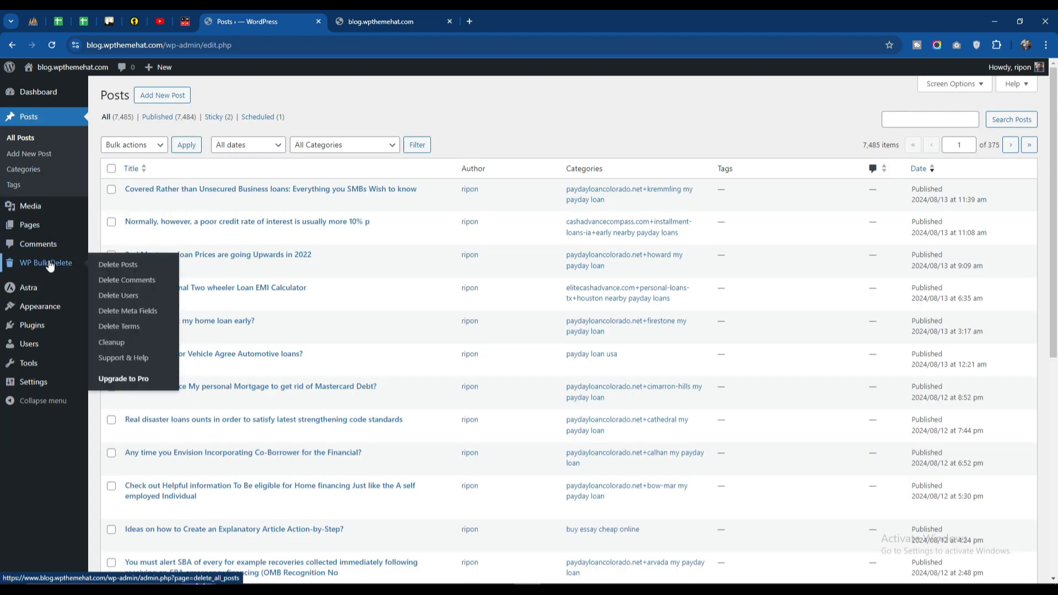
left_click(126, 266)
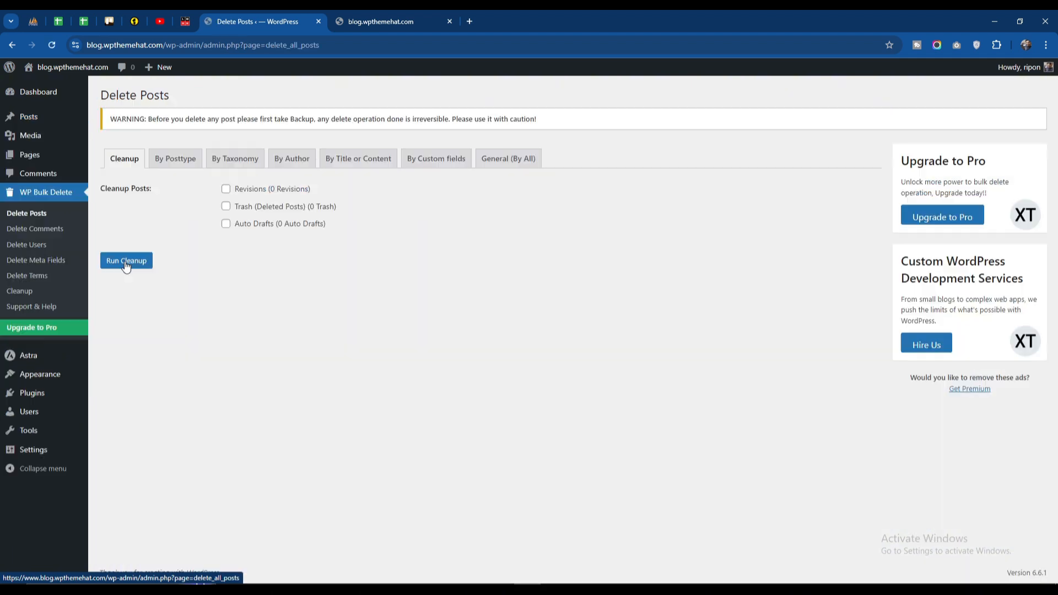
left_click(171, 162)
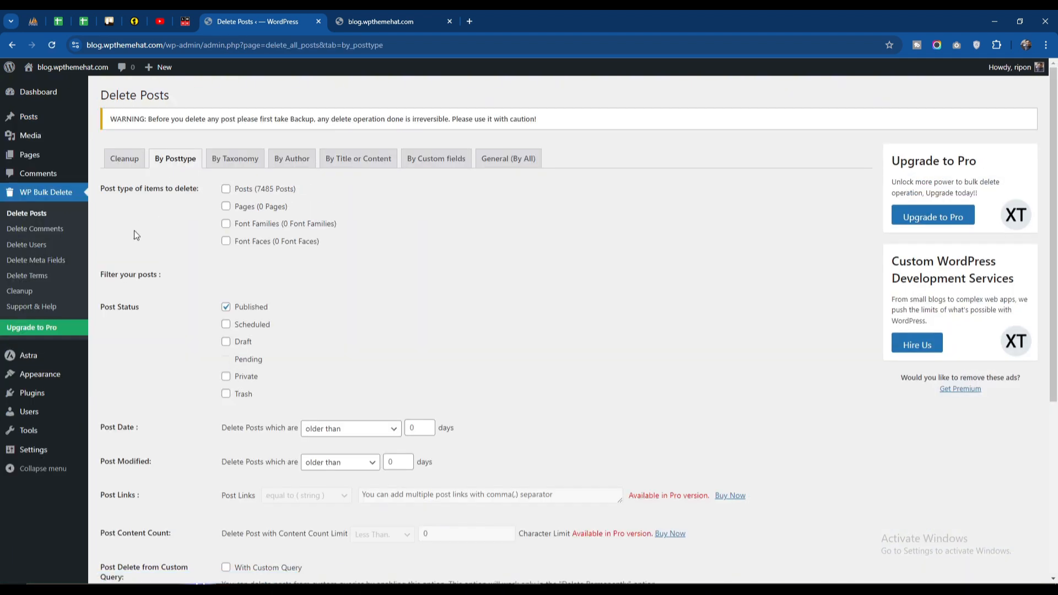
left_click(227, 190)
left_click(225, 329)
left_click(227, 343)
left_click(225, 378)
left_click(226, 395)
- Set the post delete type to Delete permanently, and run and confirm the deletion of the matching posts
scroll(302, 338, "down", 3)
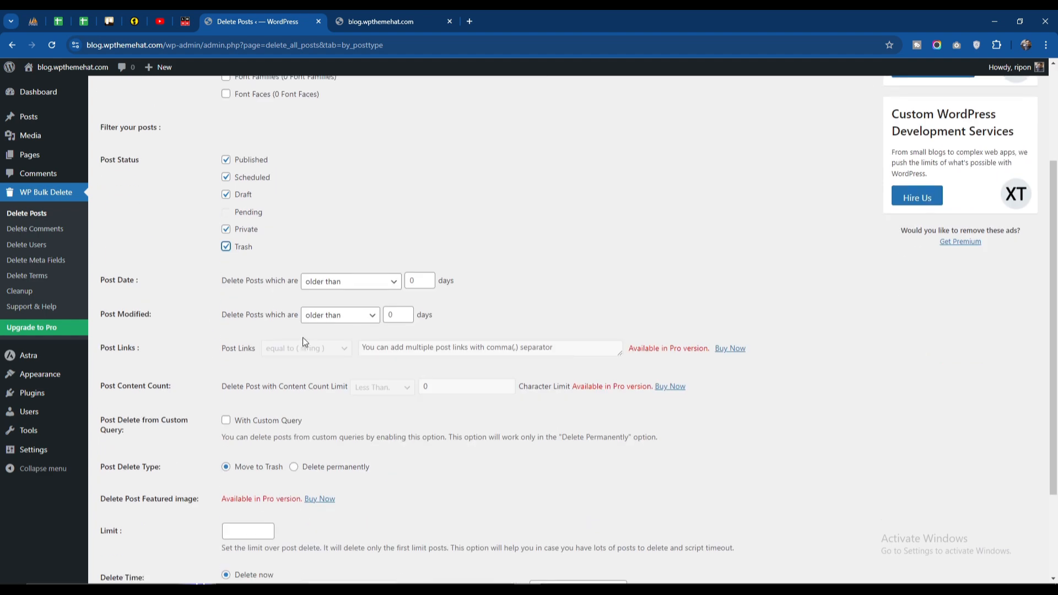
left_click(353, 291)
left_click(354, 293)
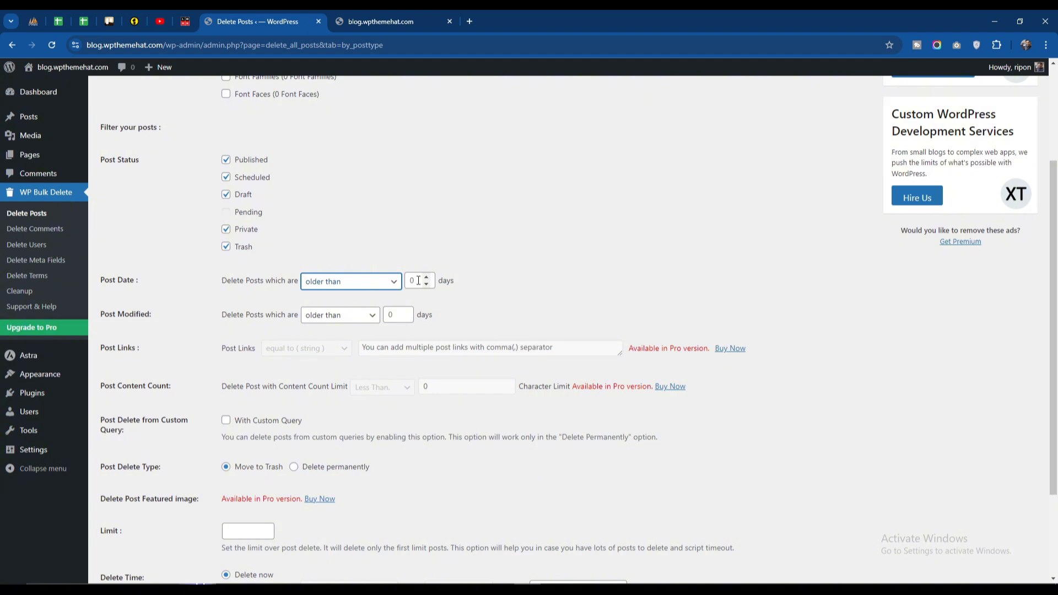
left_click(458, 279)
scroll(304, 328, "down", 3)
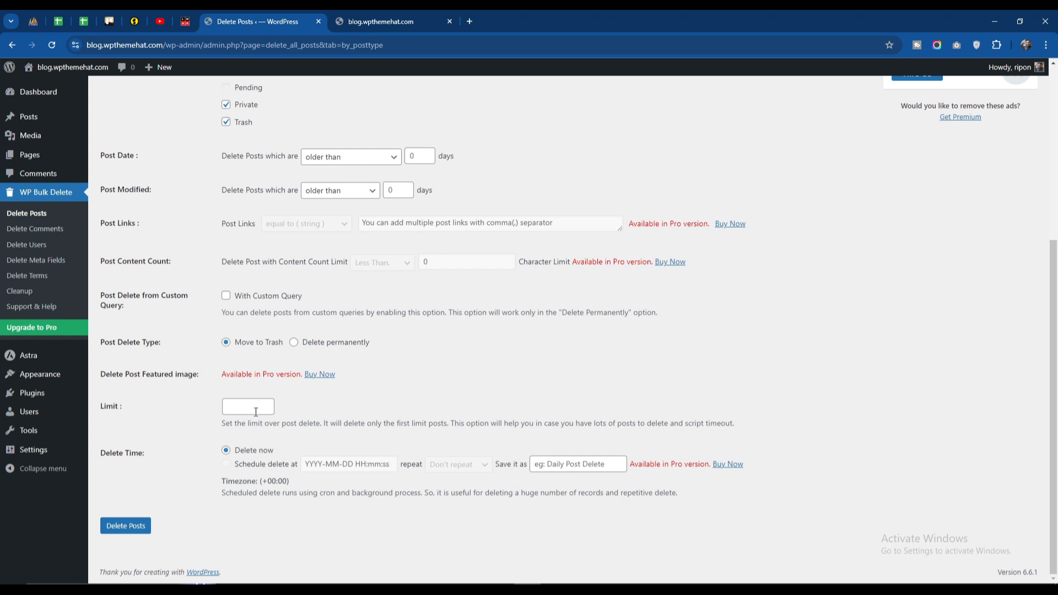
left_click(293, 342)
left_click(131, 525)
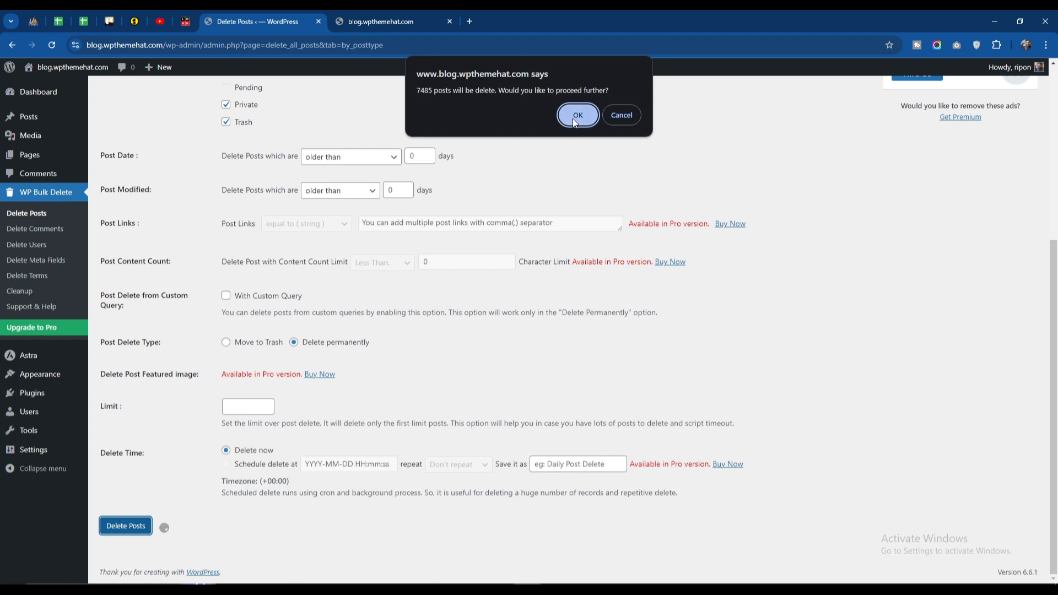
left_click(574, 117)
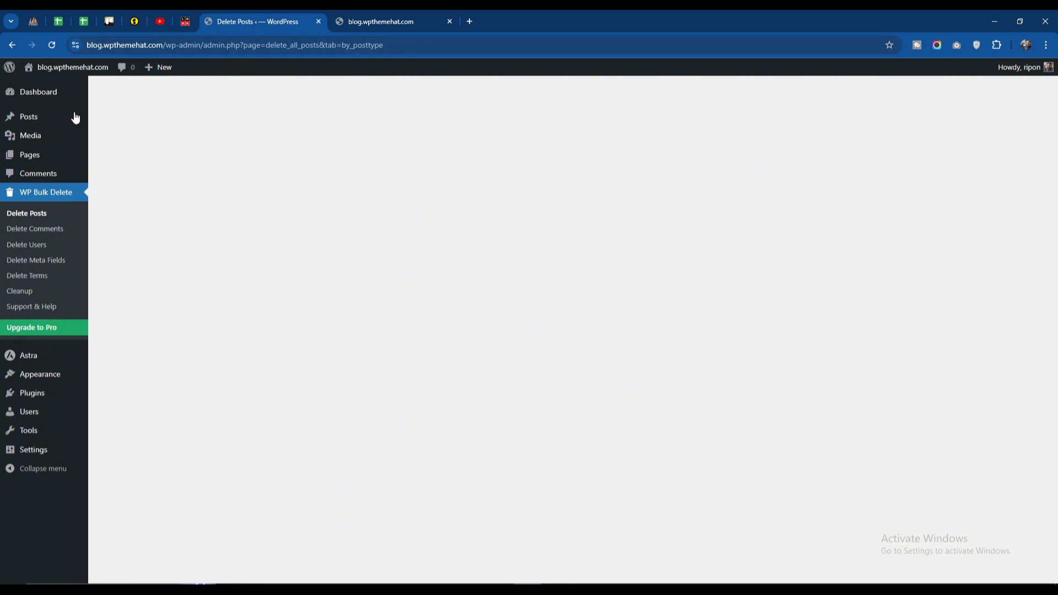
- Reload the Delete Posts page and choose Posts again with the Scheduled, Draft, Private and Trash statuses added
left_click(51, 45)
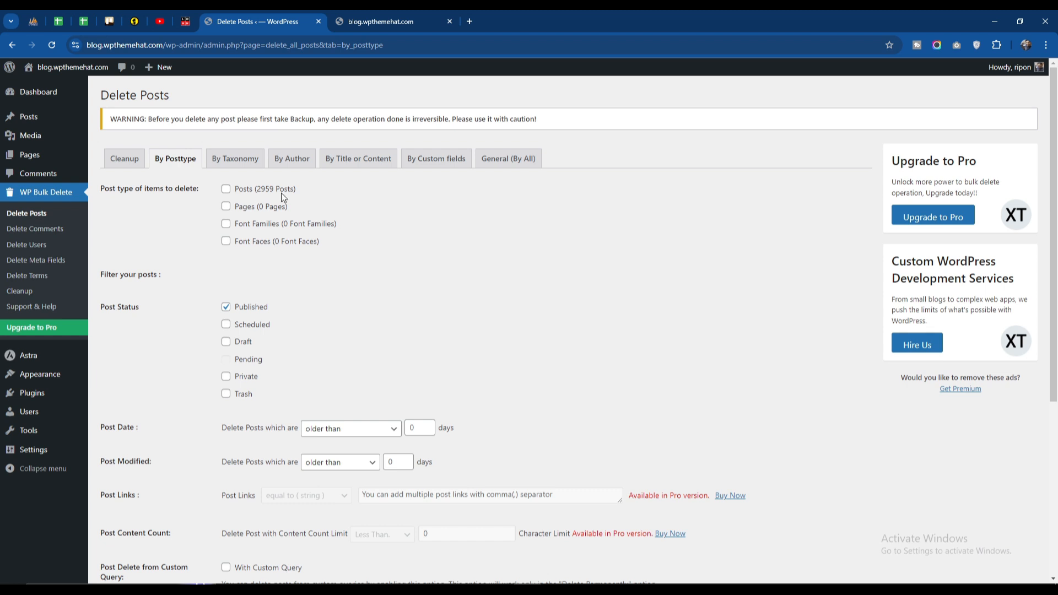
left_click(226, 189)
left_click(226, 325)
left_click(226, 342)
left_click(226, 377)
left_click(226, 395)
- Choose permanent deletion for the remaining posts, and run and confirm the bulk delete
scroll(189, 363, "down", 5)
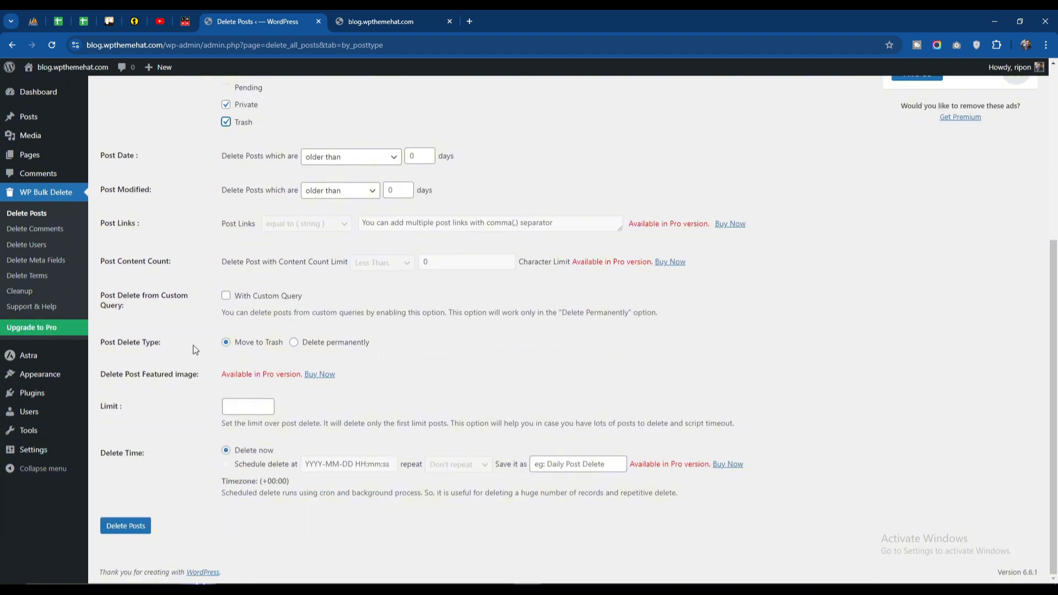
left_click(294, 343)
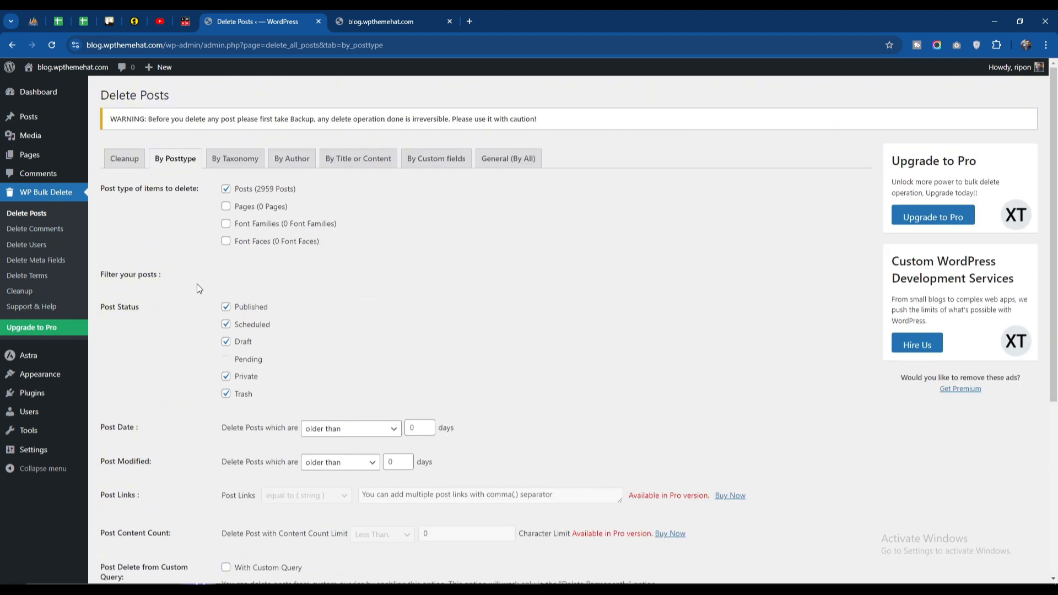
scroll(197, 284, "down", 5)
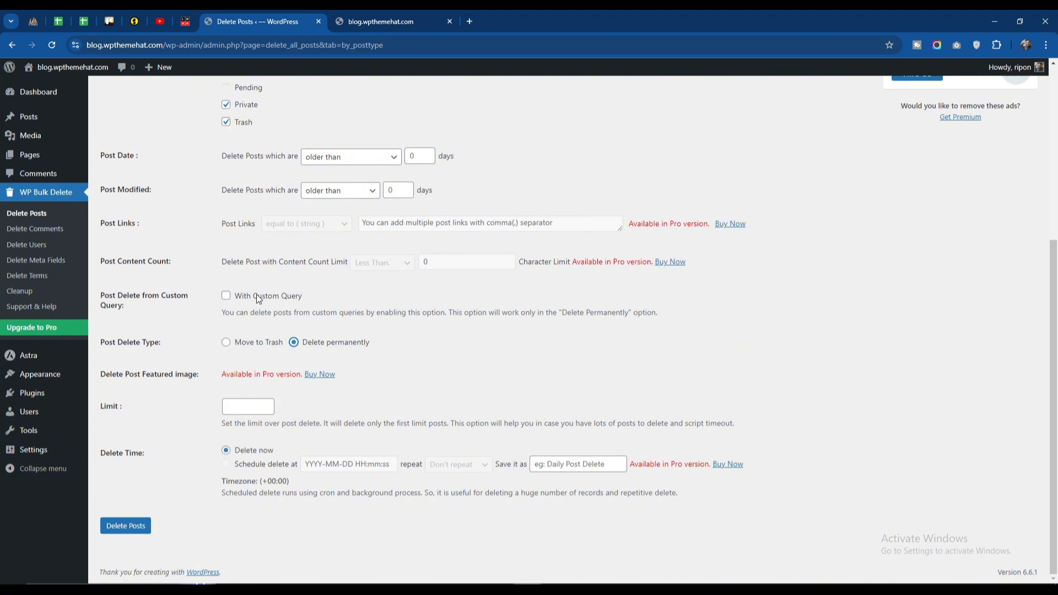
left_click(133, 526)
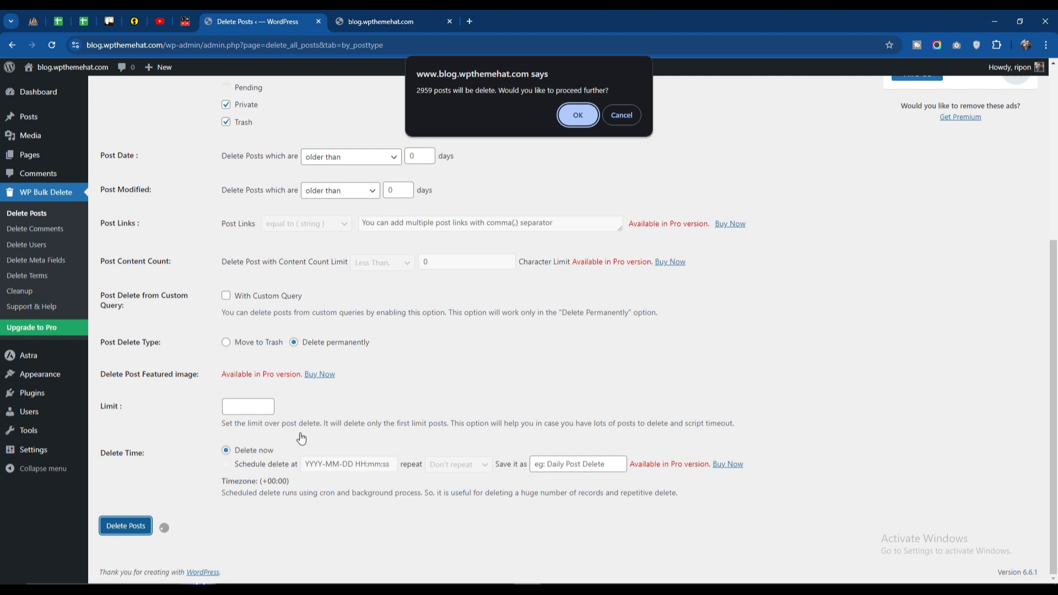
left_click(573, 117)
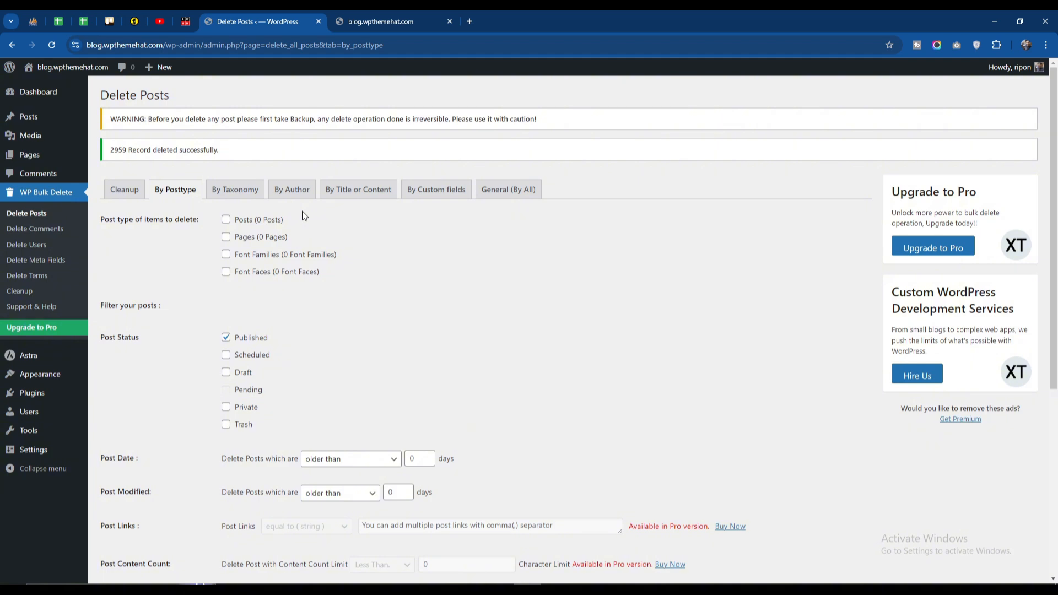
scroll(309, 299, "down", 5)
scroll(309, 299, "up", 4)
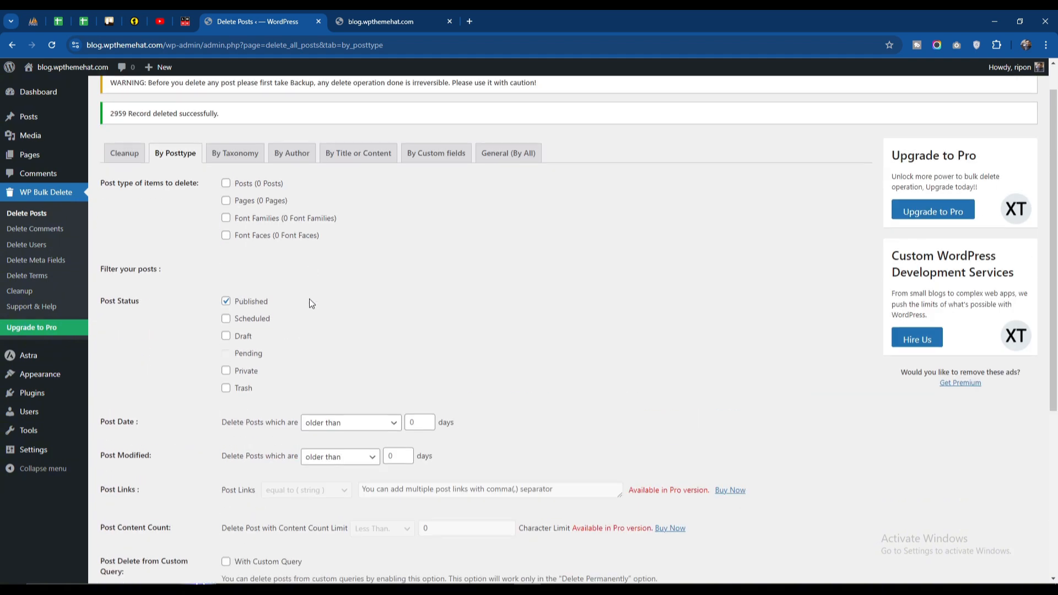
scroll(309, 303, "up", 1)
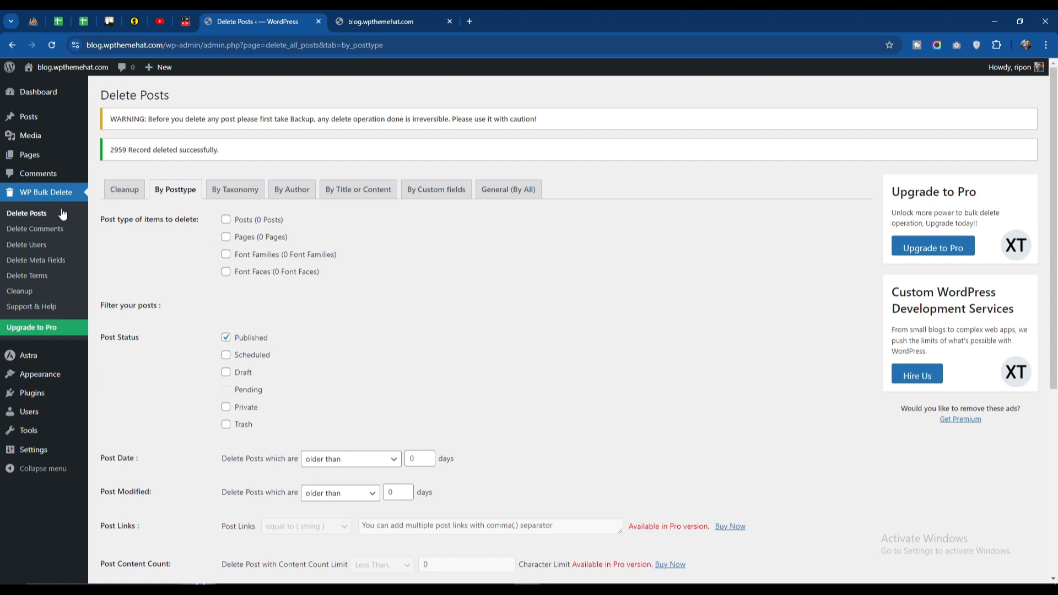
mouse_move(18, 122)
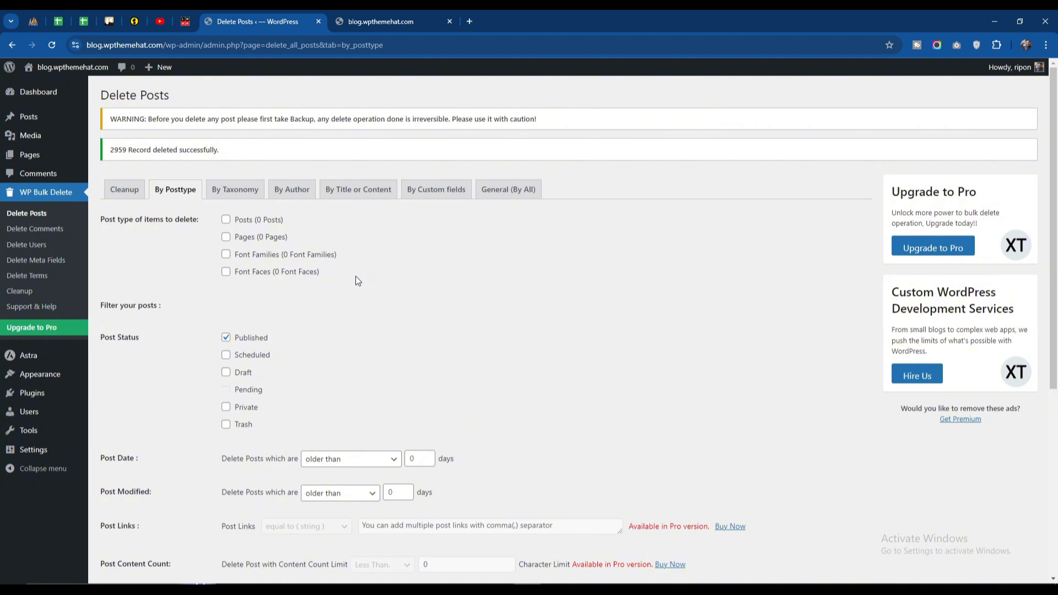
- Look through the Delete Posts options for deleting by taxonomy, author, title or content, and custom fields
left_click(228, 192)
left_click(301, 165)
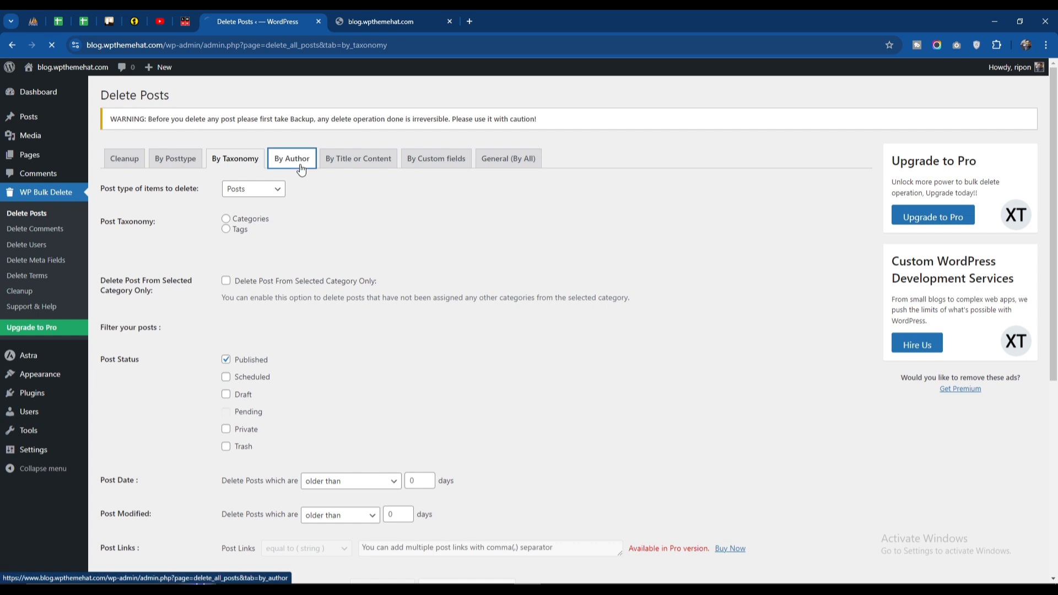
left_click(364, 164)
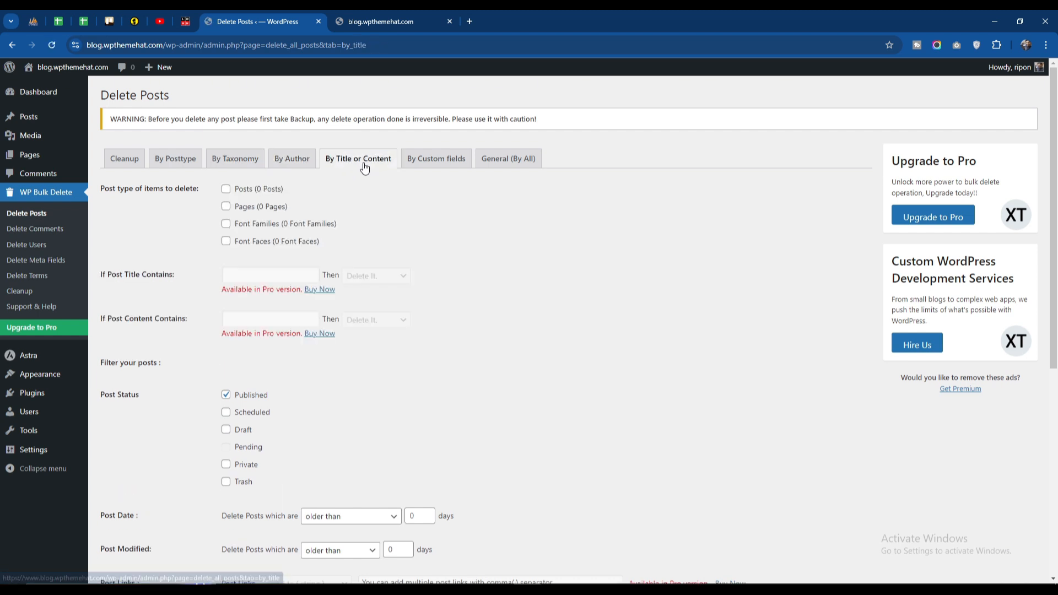
left_click(445, 160)
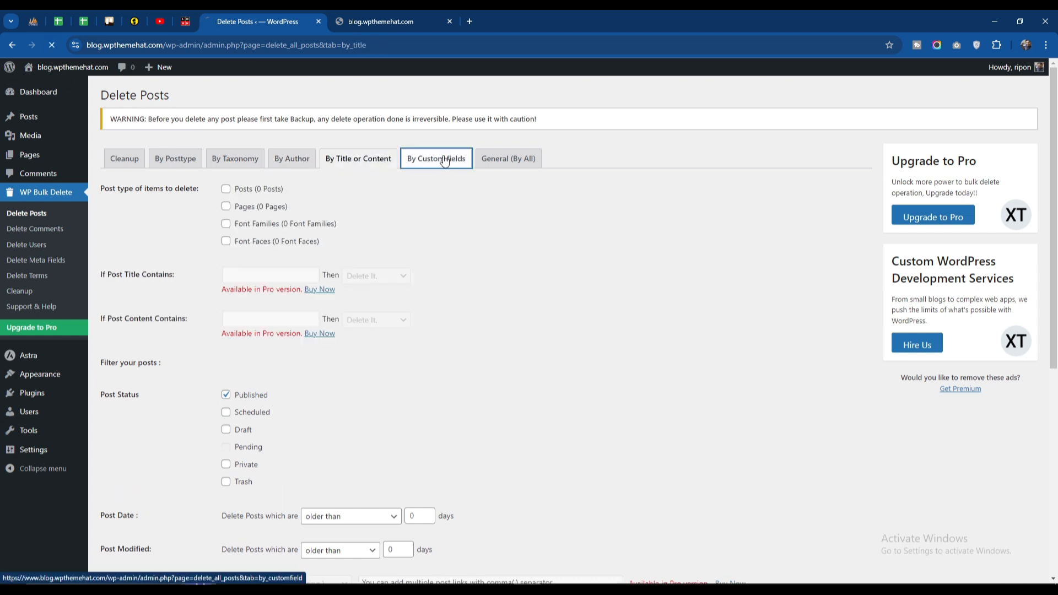
- Examine the general (by all) deletion options, including the post type choices, authors list, custom field settings and post status filters
left_click(509, 167)
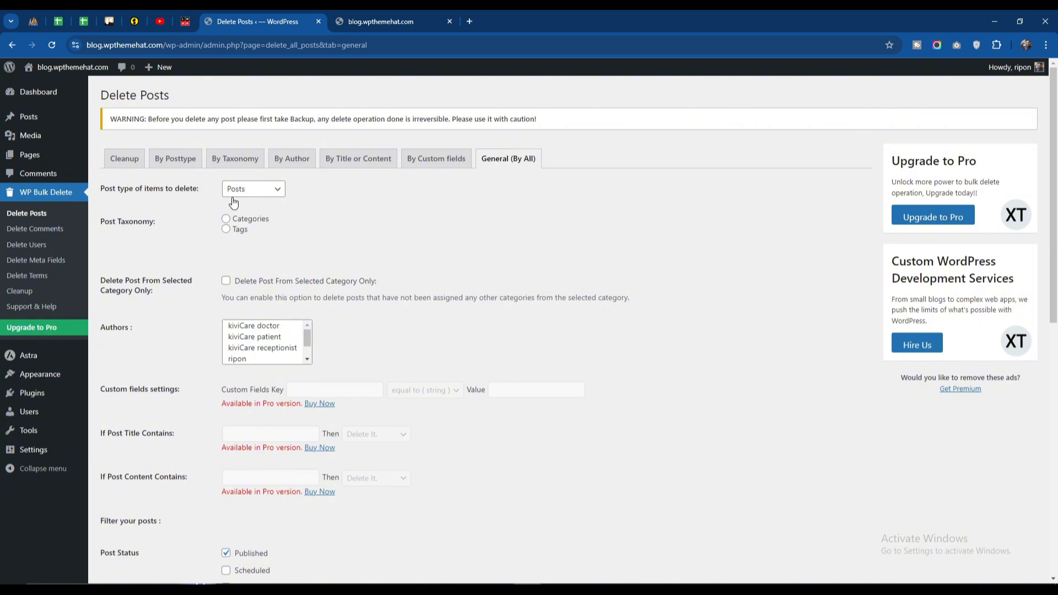
left_click(244, 192)
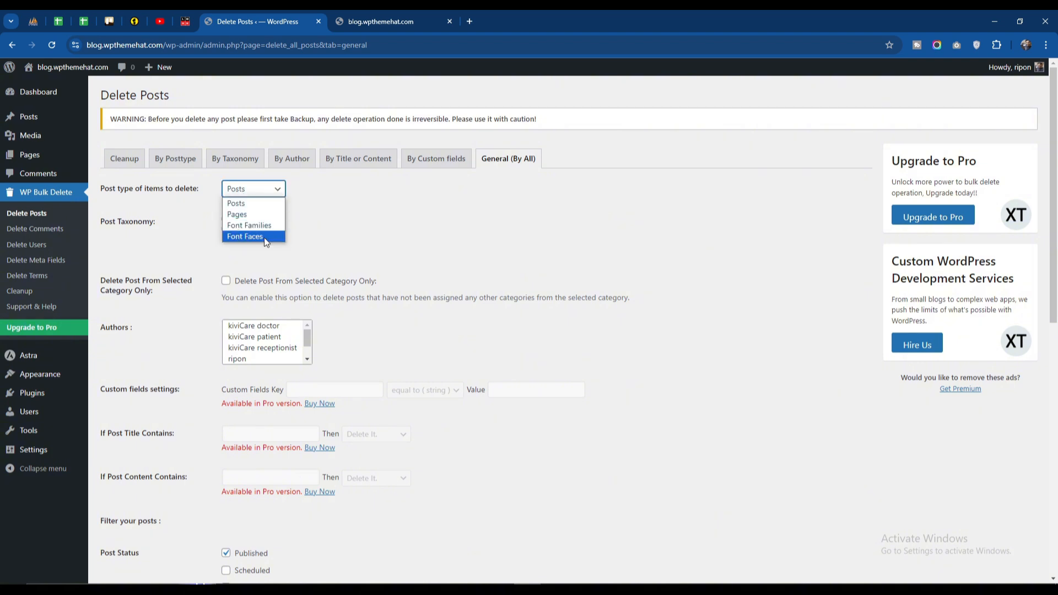
left_click(292, 232)
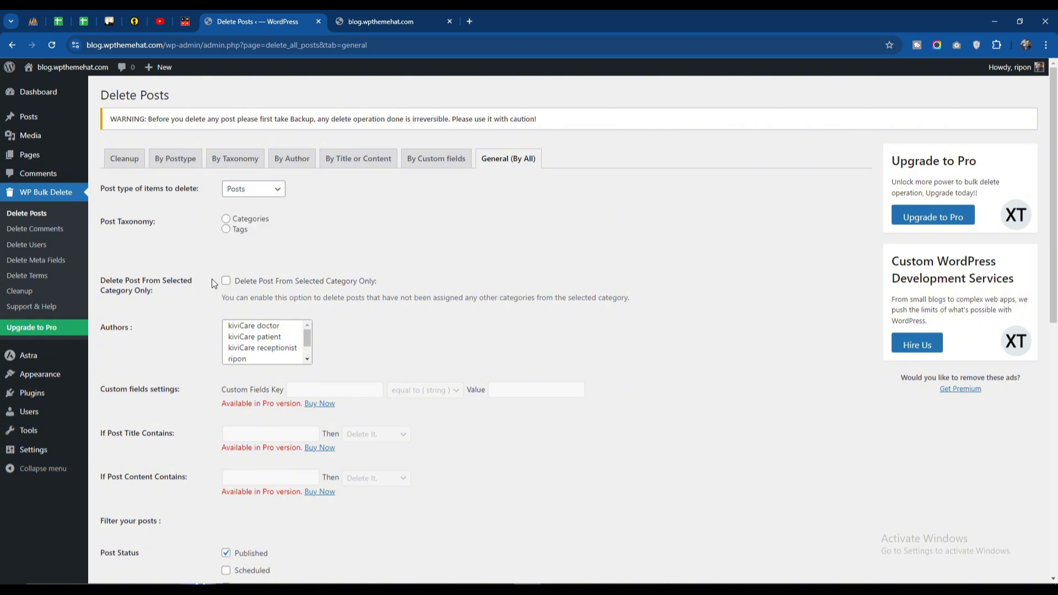
scroll(213, 283, "down", 8)
scroll(212, 279, "up", 8)
scroll(242, 342, "down", 2)
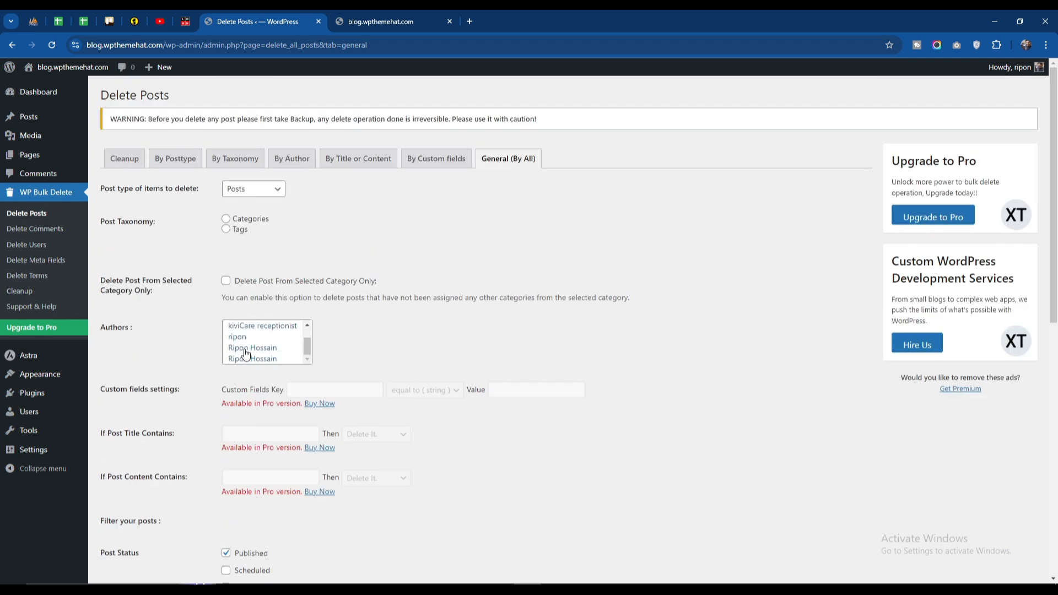
scroll(248, 356, "up", 2)
scroll(251, 337, "down", 2)
scroll(197, 339, "down", 9)
scroll(197, 338, "up", 10)
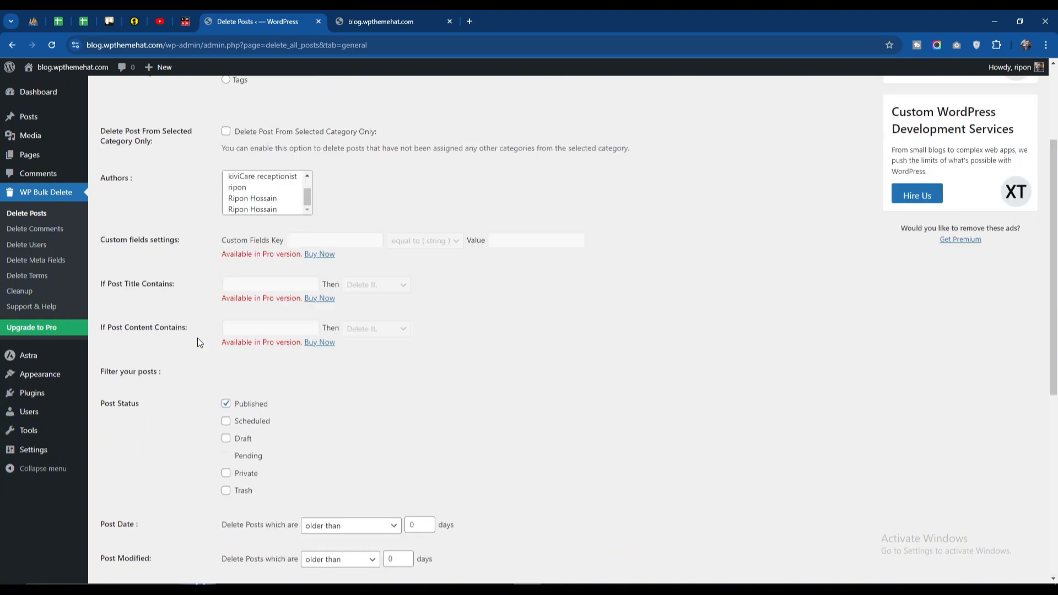